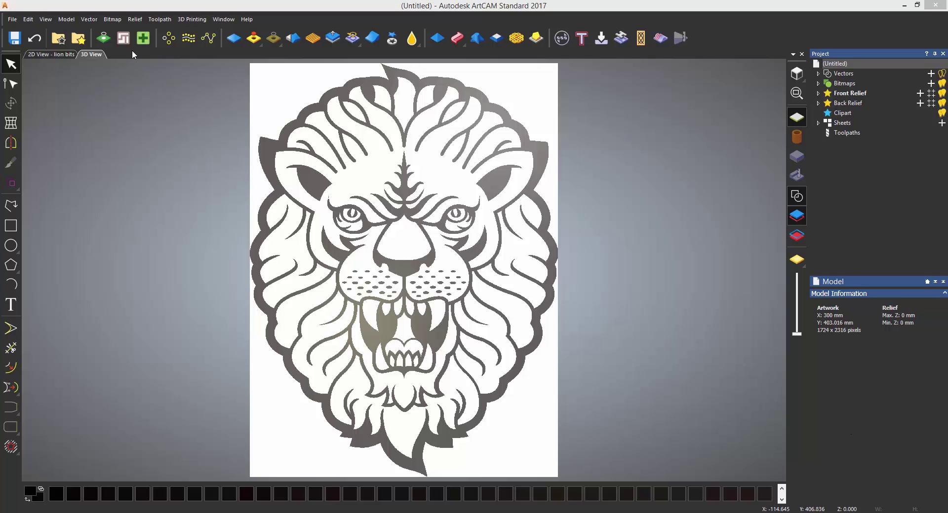
- Trace the lion bitmap into vectors and display the shaded material instead of the bitmap
click(108, 37)
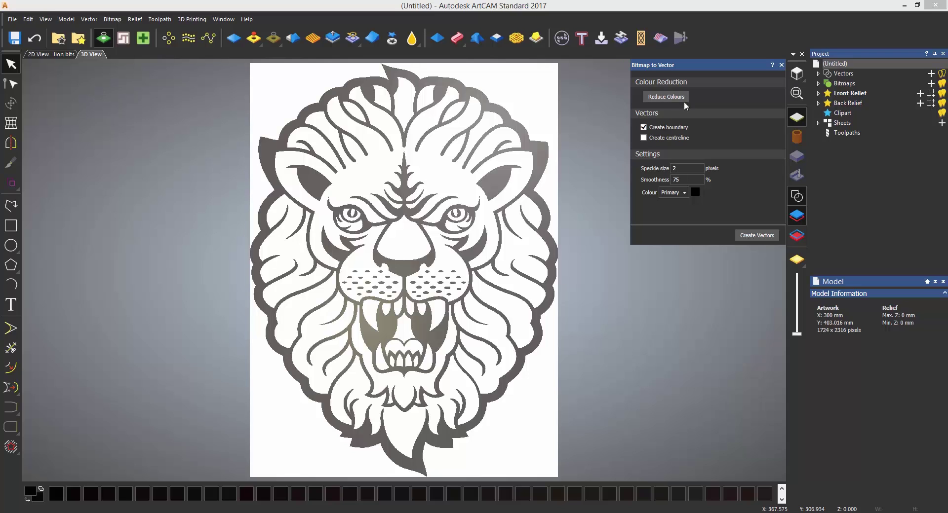
click(750, 237)
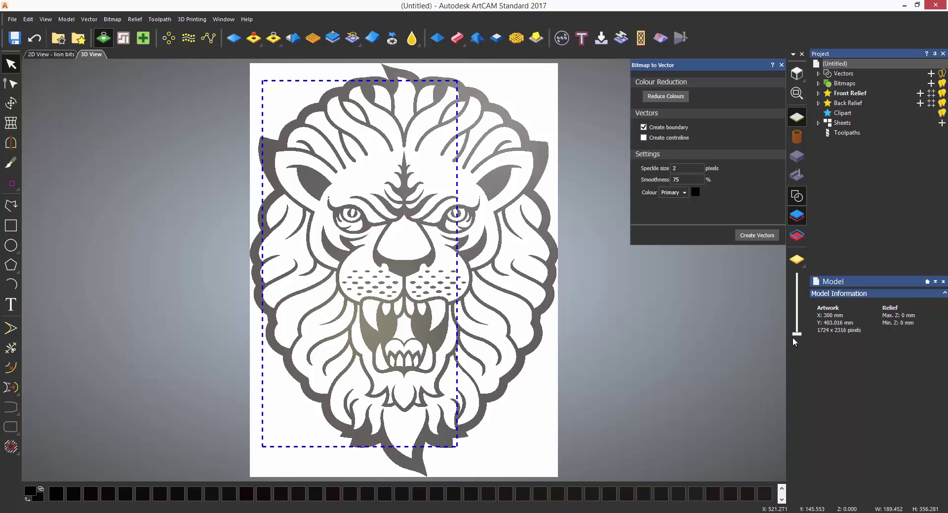
click(798, 261)
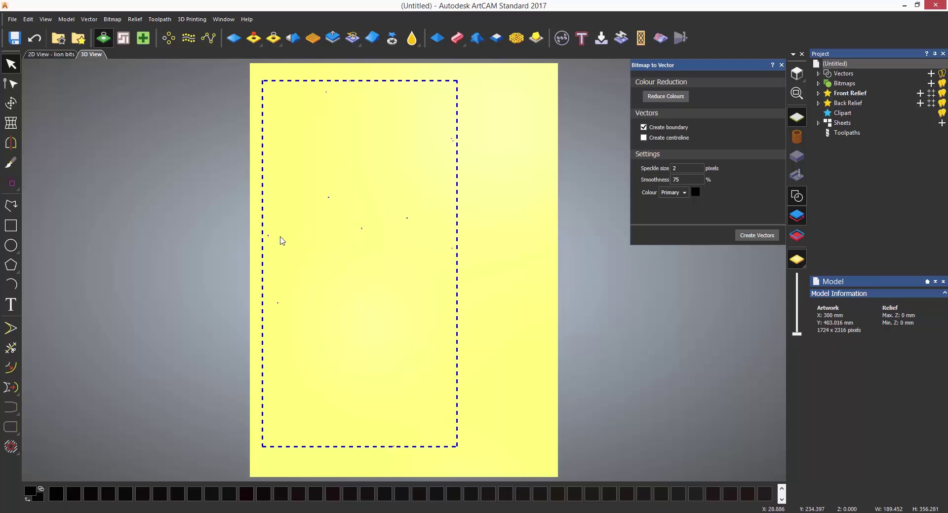
- Zoom in to inspect the tiny stray speck vectors, then undo the failed trace
click(340, 237)
scroll(328, 200, up, 3)
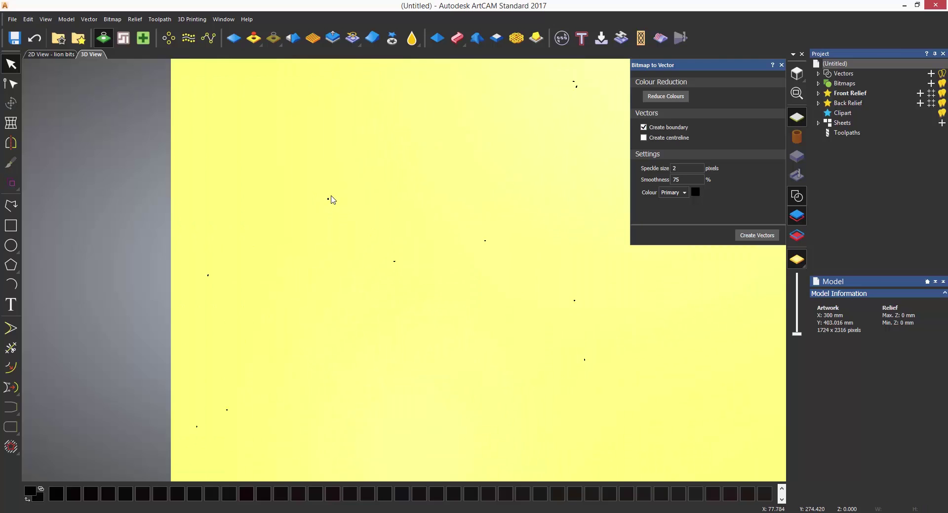
mouse_move(328, 203)
mouse_down()
mouse_move(321, 206)
mouse_move(331, 213)
mouse_up()
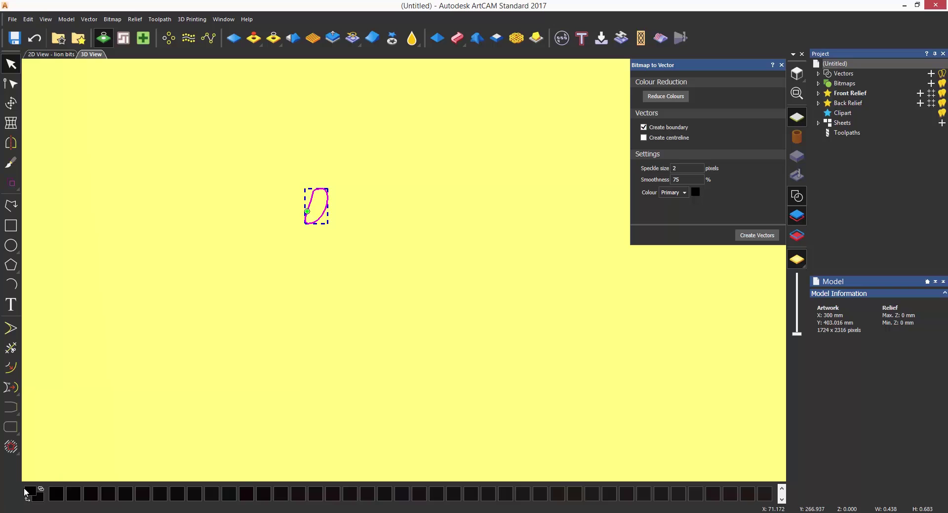
click(402, 334)
scroll(403, 332, down, 3)
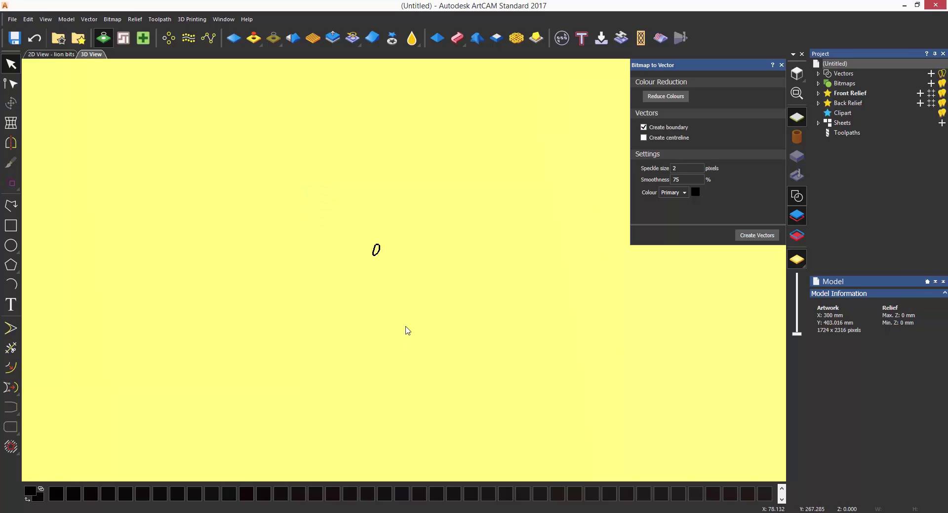
click(470, 239)
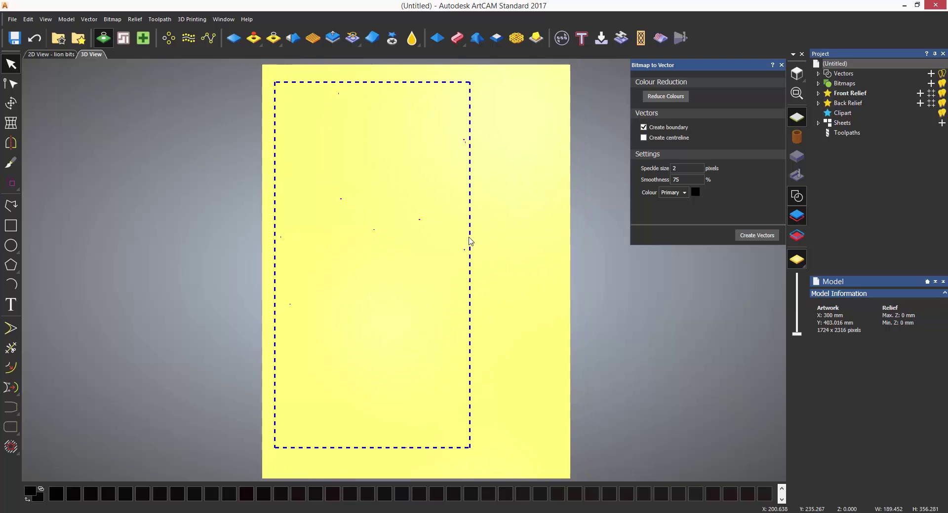
click(471, 241)
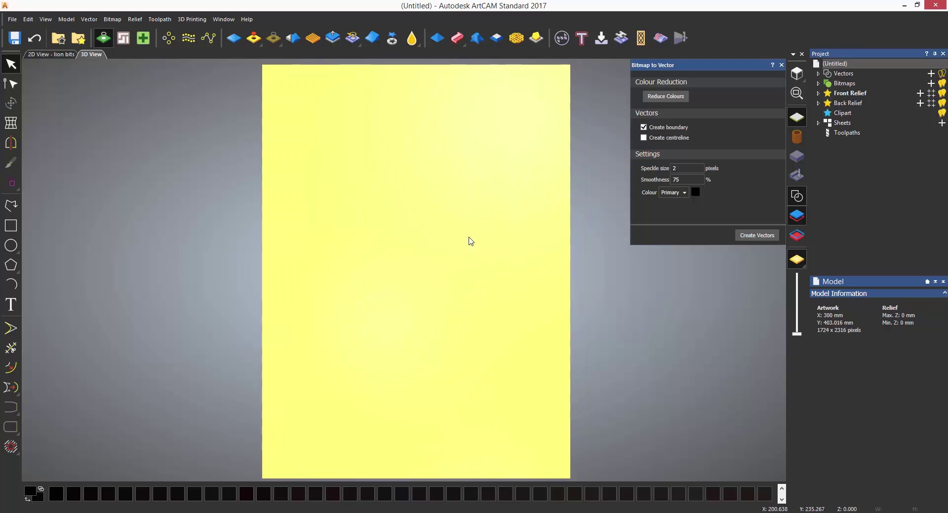
- Bring the lion bitmap back into view and reduce it to 2 colours
click(796, 260)
click(836, 261)
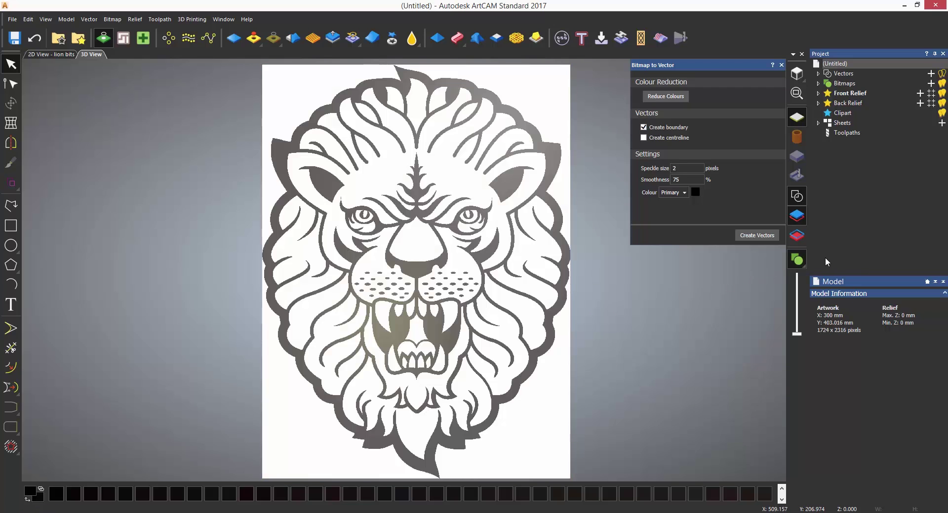
click(675, 99)
drag(470, 221, 648, 269)
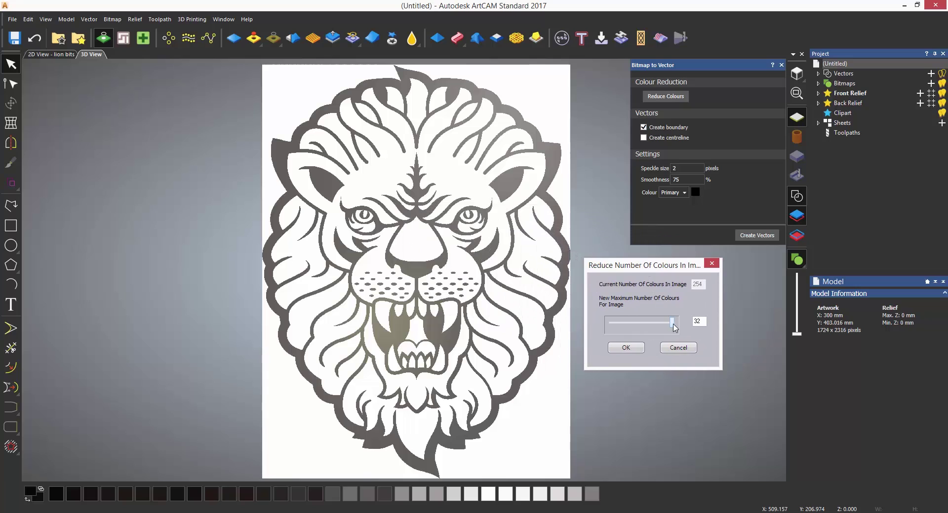
drag(674, 328, 603, 327)
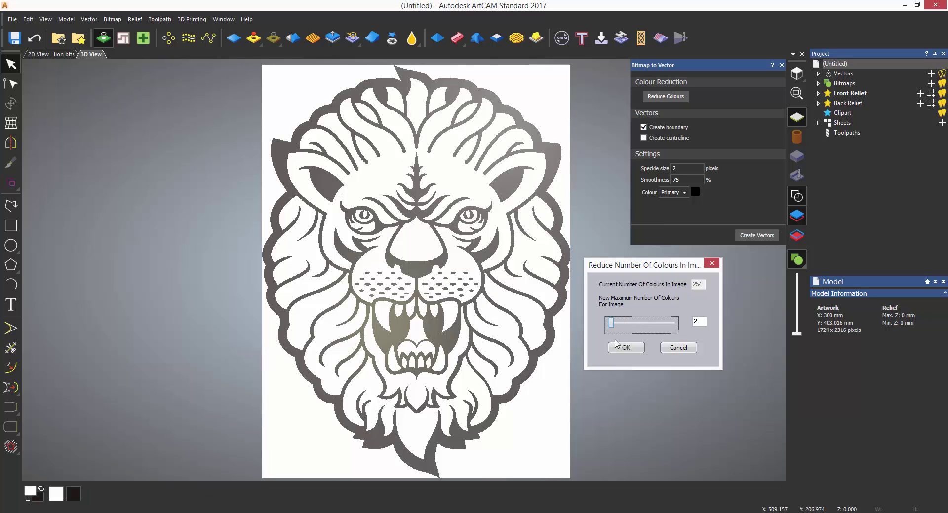
click(625, 348)
- Trace the black lion areas into vectors and blend the bitmap in behind them
click(79, 493)
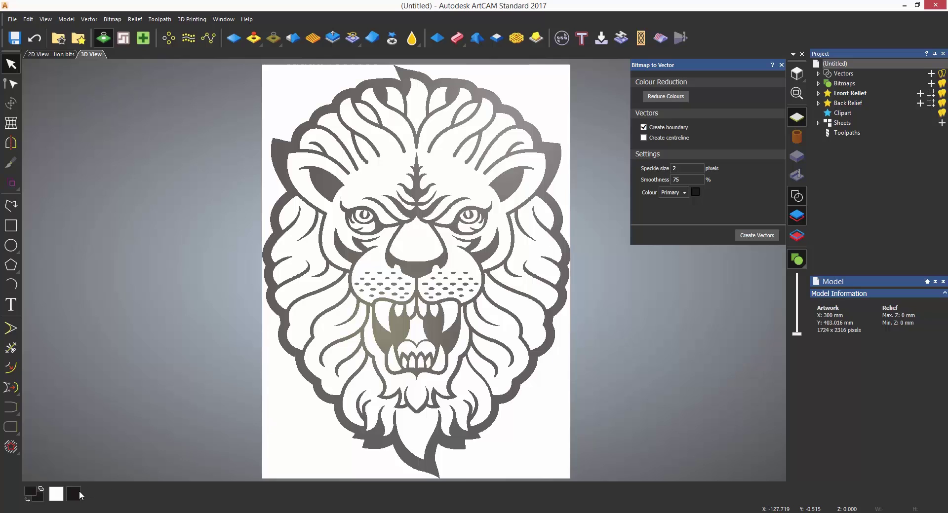
click(751, 235)
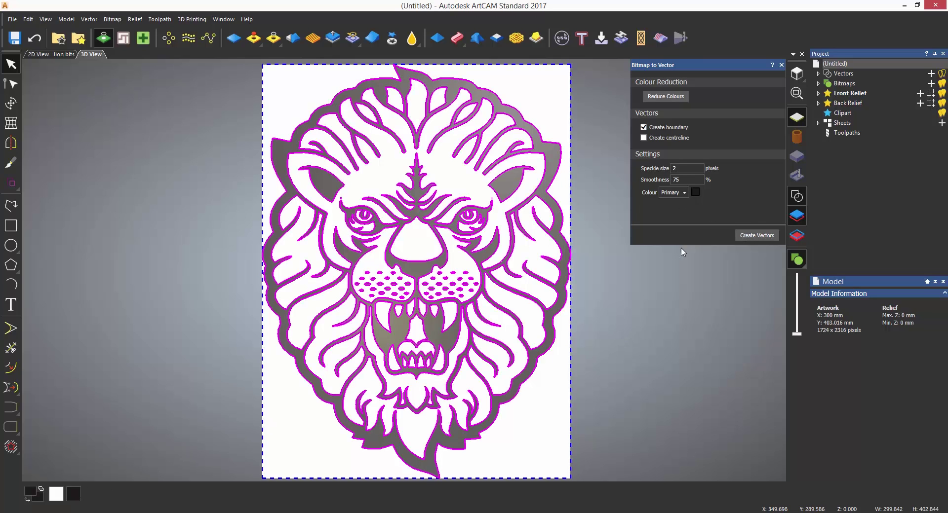
drag(796, 334, 796, 282)
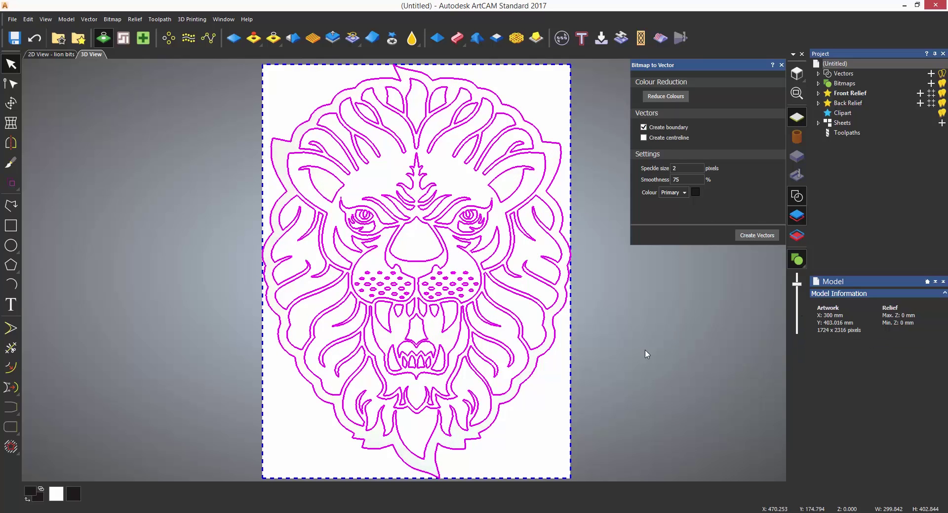
scroll(493, 321, up, 4)
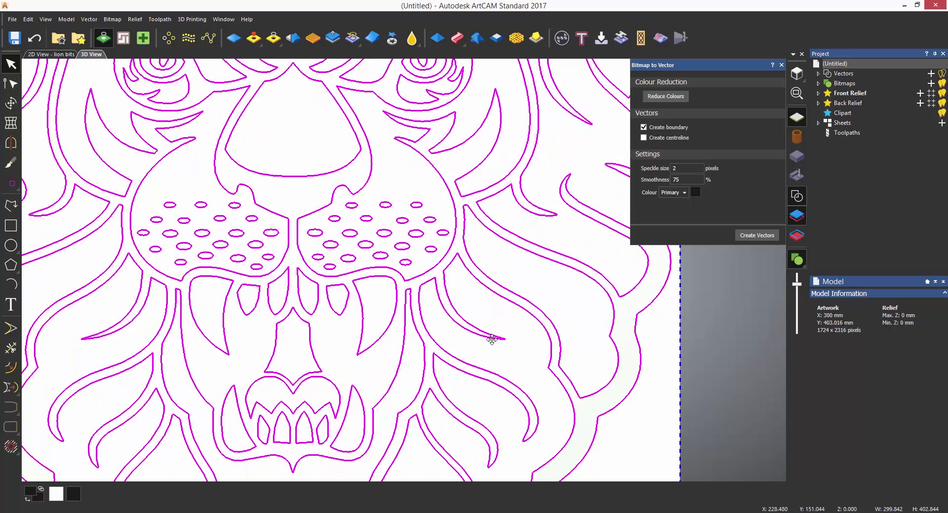
scroll(492, 340, up, 5)
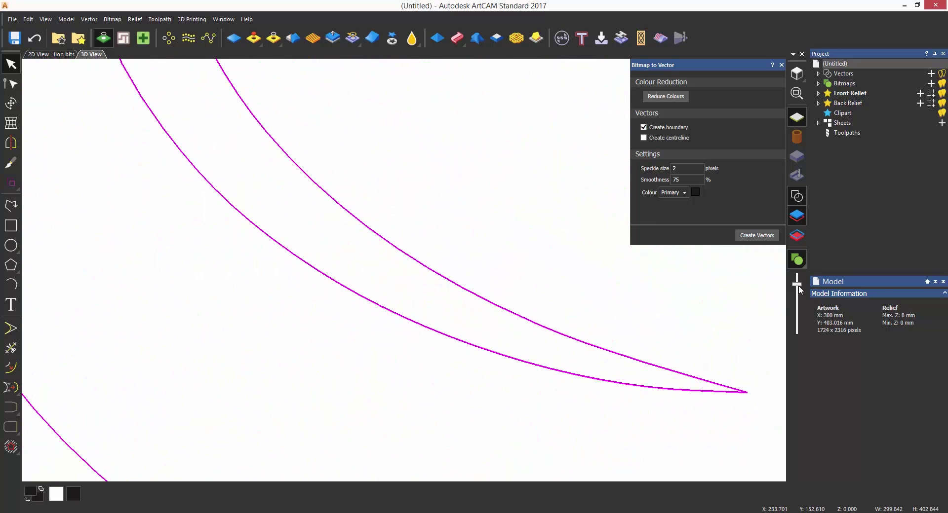
drag(798, 286, 801, 310)
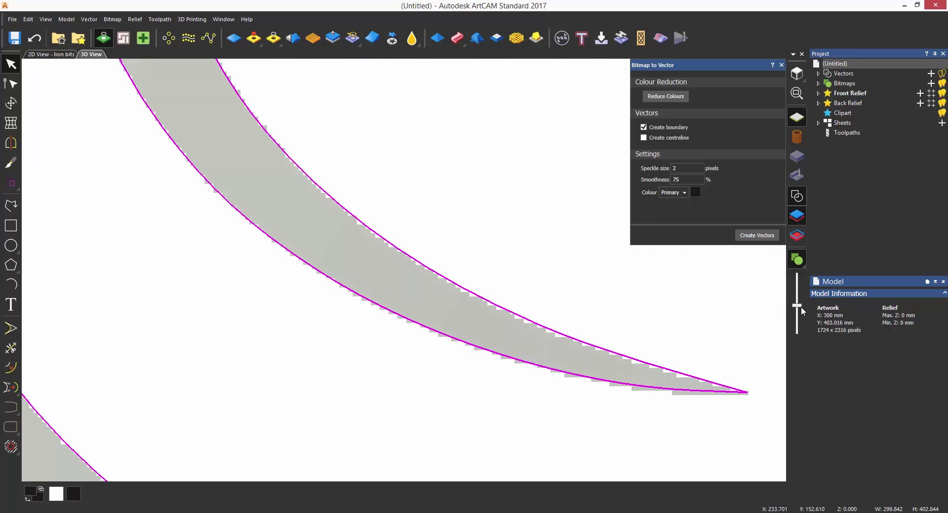
scroll(416, 155, down, 5)
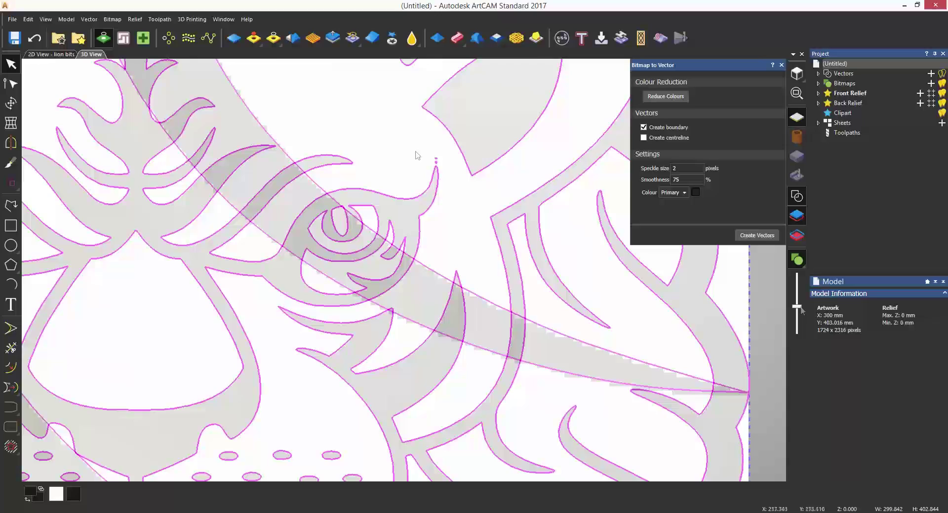
scroll(433, 160, up, 5)
scroll(423, 163, up, 1)
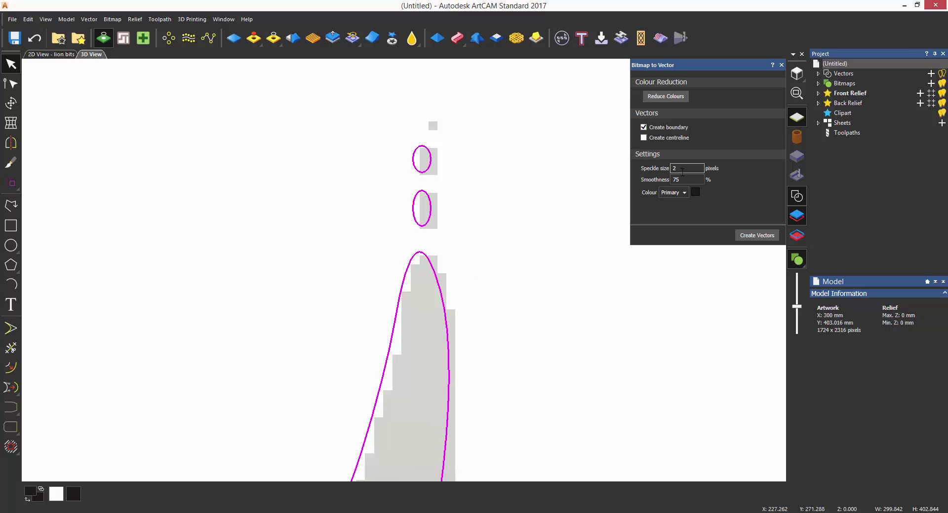
- Undo the previous trace and retrace the bitmap with speckle size 0
click(34, 38)
double_click(680, 168)
text(1)
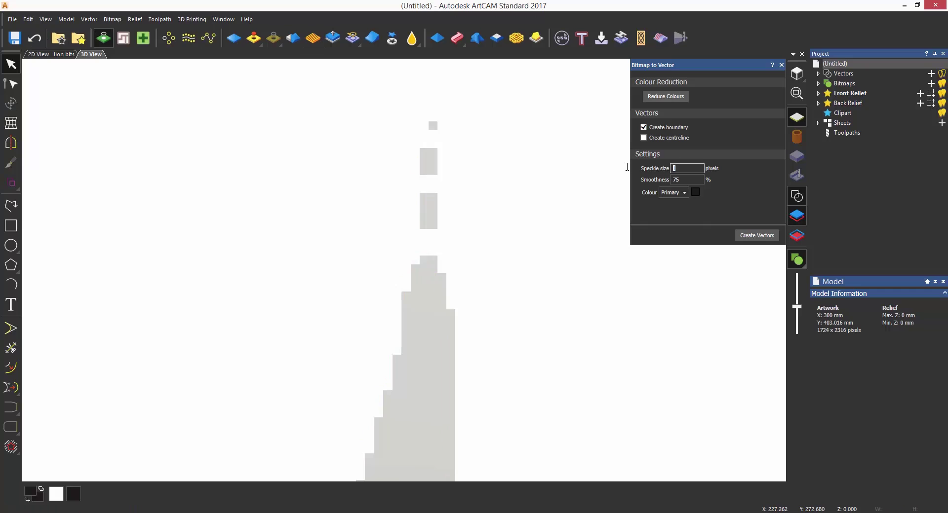
key(BackSpace)
text(0)
click(754, 236)
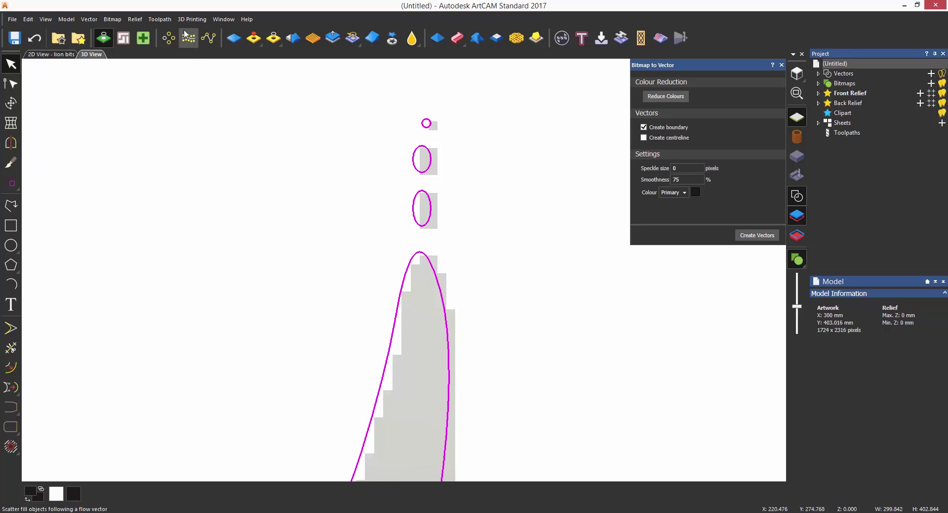
- Undo, try speckle size 5, undo again, then retrace with speckle size 10
click(34, 38)
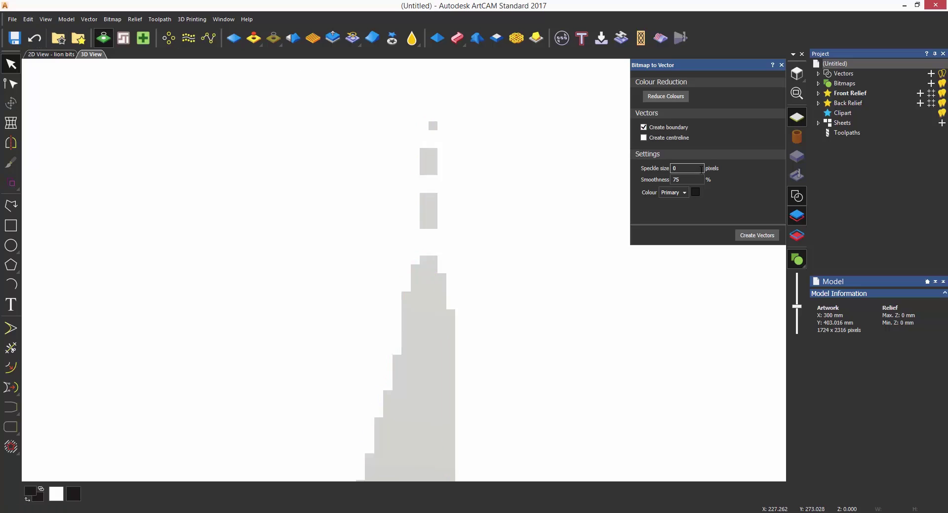
text(5)
click(763, 237)
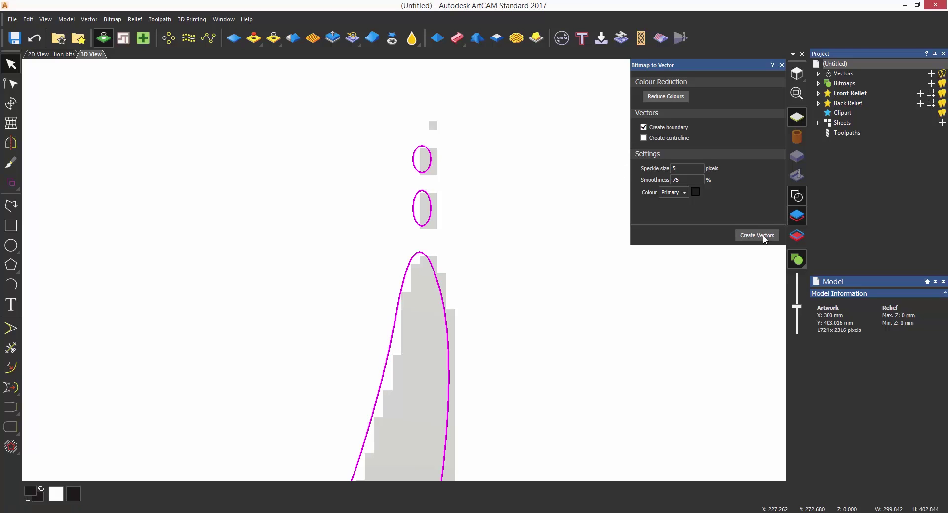
click(38, 39)
click(639, 168)
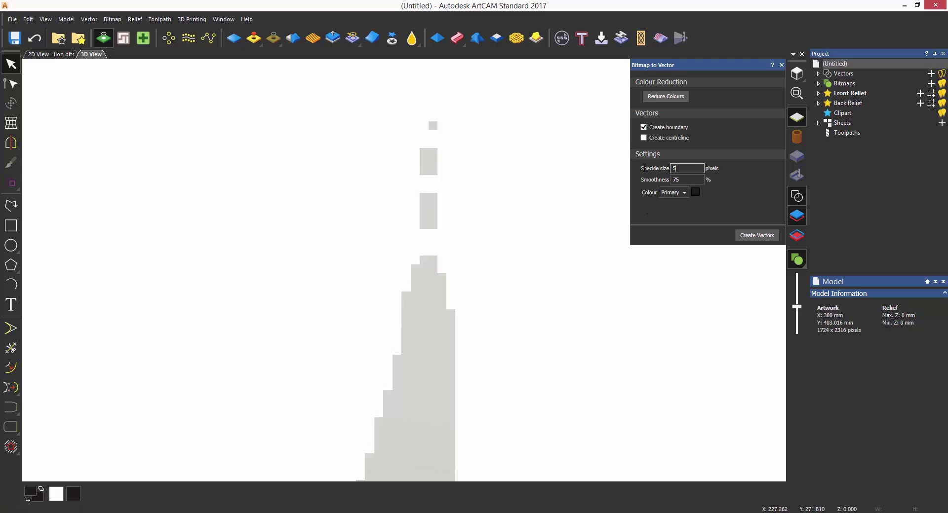
text(10)
click(745, 237)
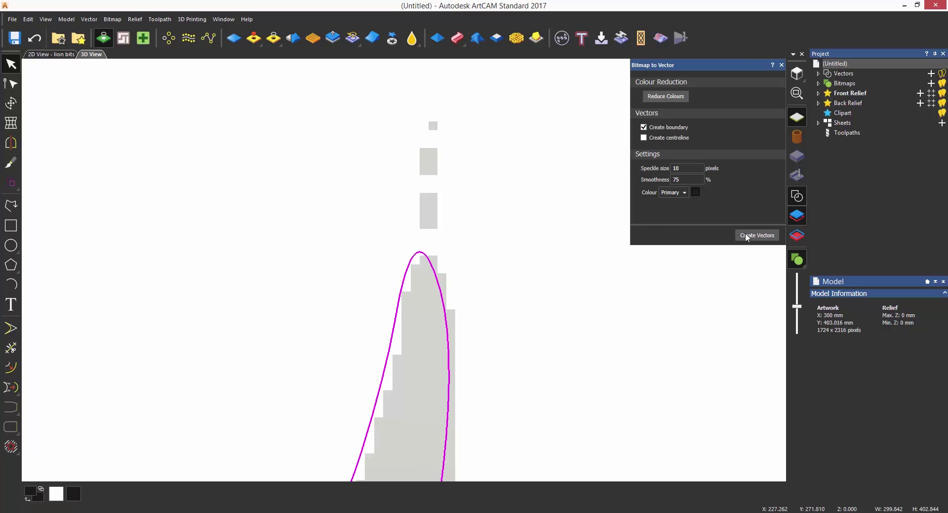
- Undo the speckle size 10 trace and retrace the lion with smoothness 1
scroll(578, 146, down, 5)
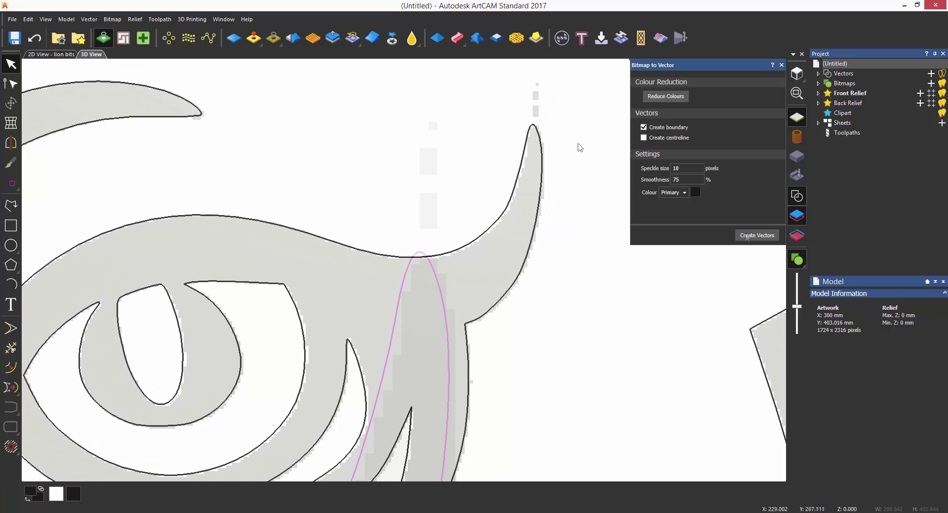
click(34, 38)
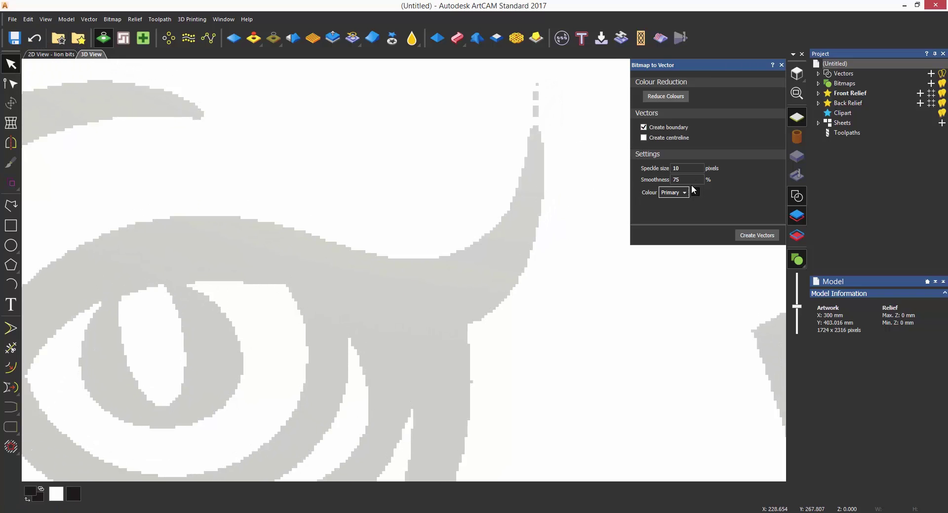
click(678, 180)
text(1)
click(756, 236)
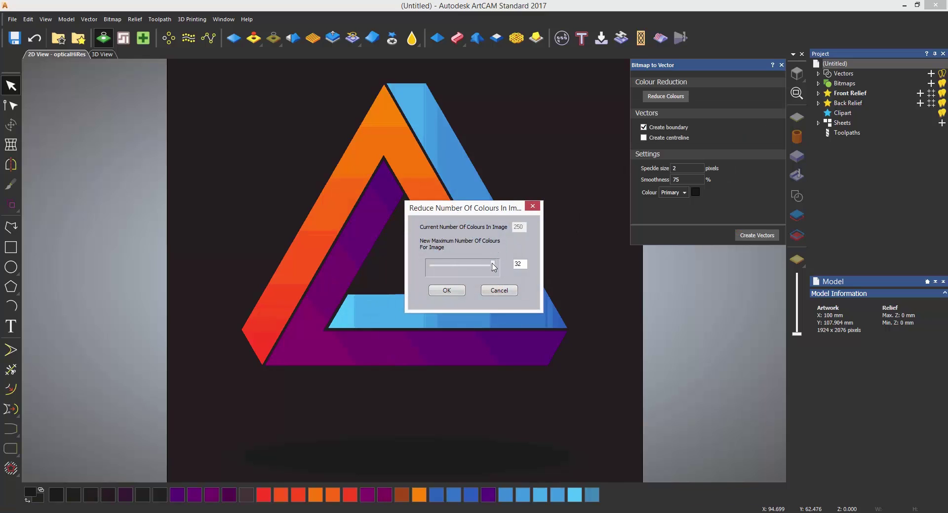
- Preview the triangle logo reduced to 2 colours, then raise the count to 4
drag(494, 267, 419, 266)
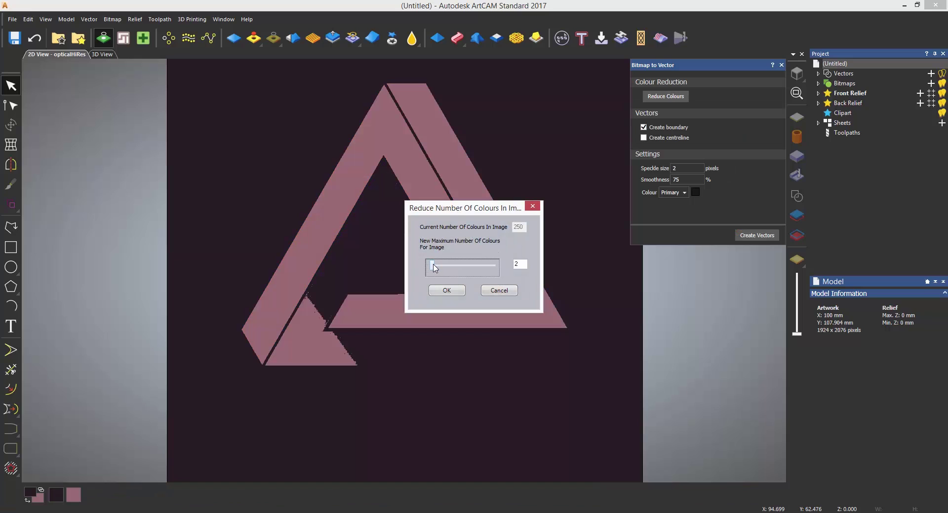
drag(436, 269, 438, 268)
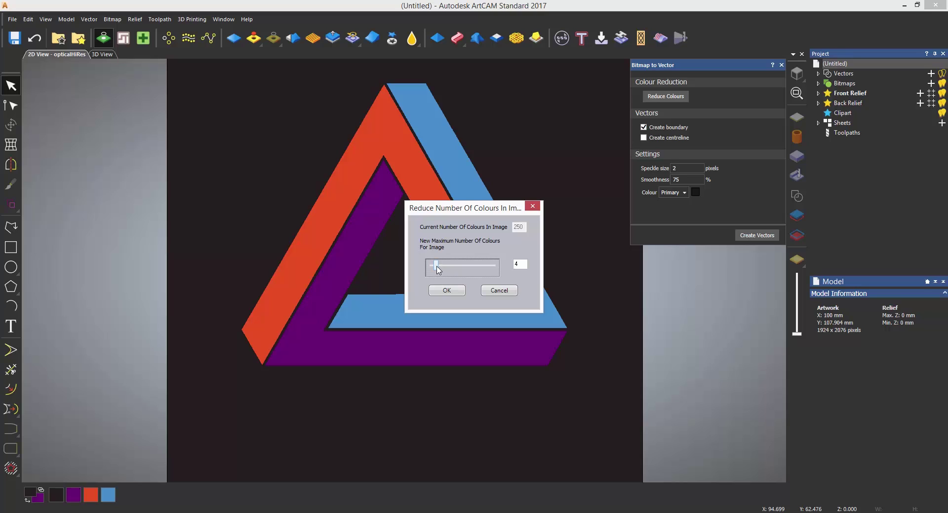
- Apply a 5-colour reduction to the logo and set dark grey as the secondary colour
drag(436, 267, 438, 268)
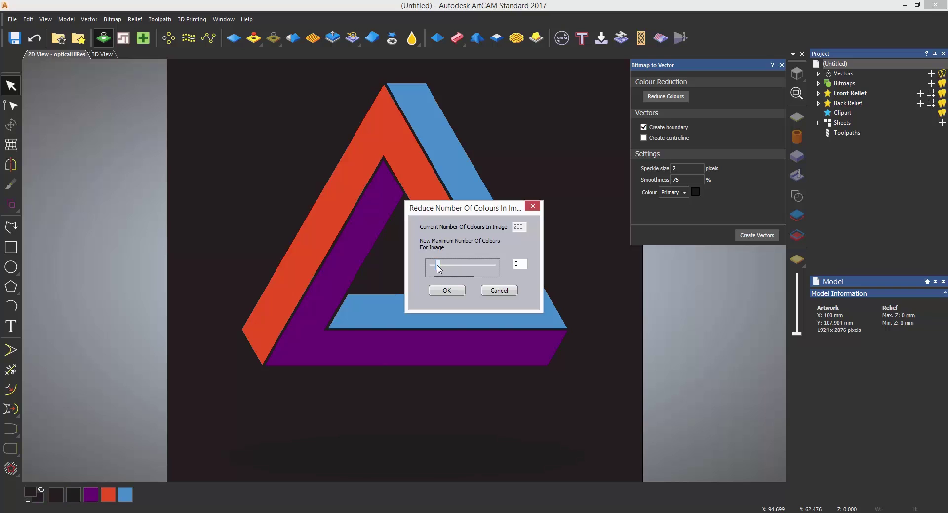
click(441, 291)
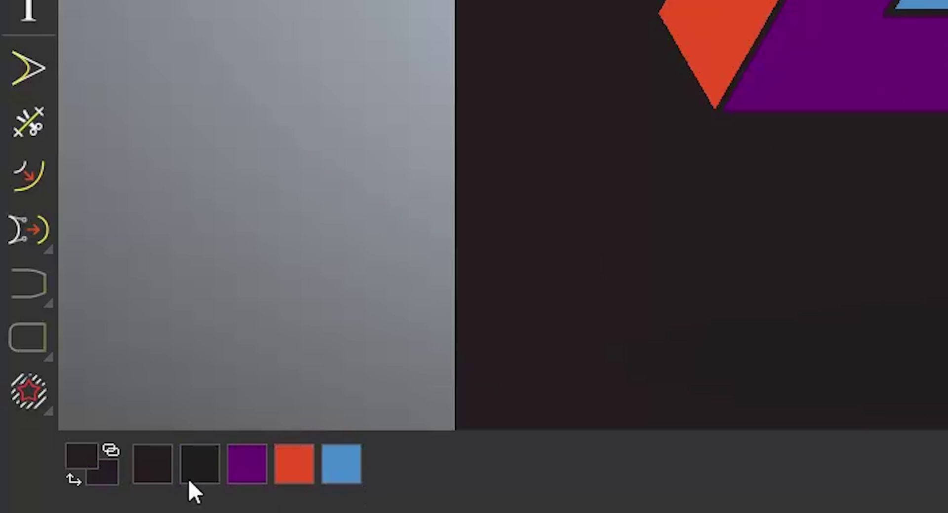
click(186, 459)
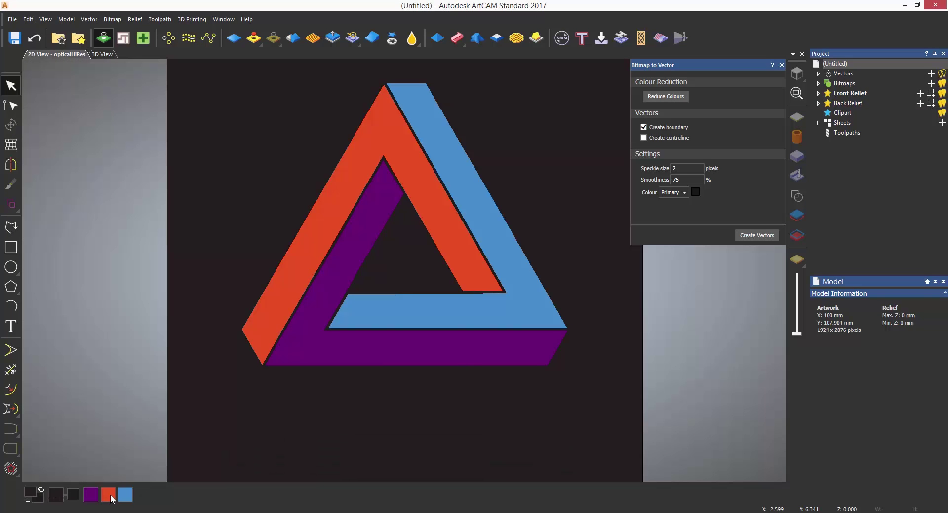
- Trace boundary vectors for the purple and red bands, then choose blue as trace colour
click(94, 499)
click(761, 235)
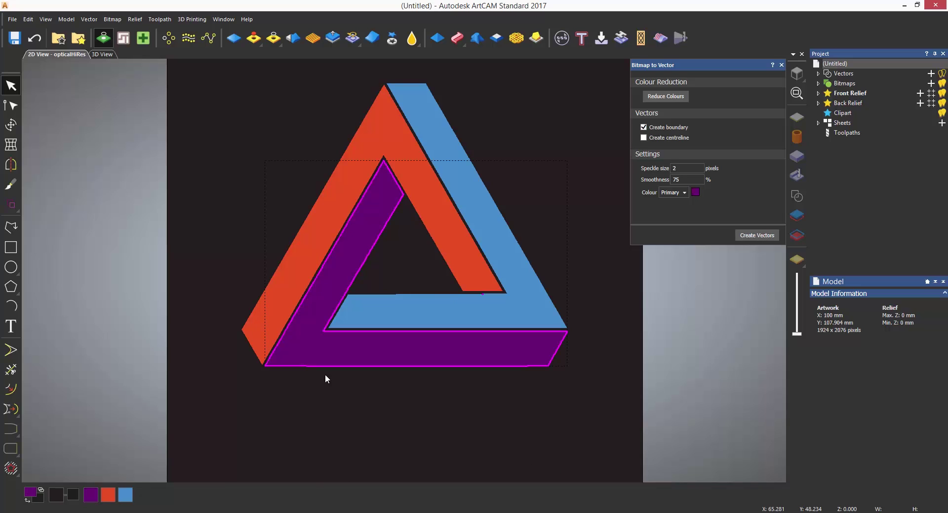
click(105, 499)
click(745, 236)
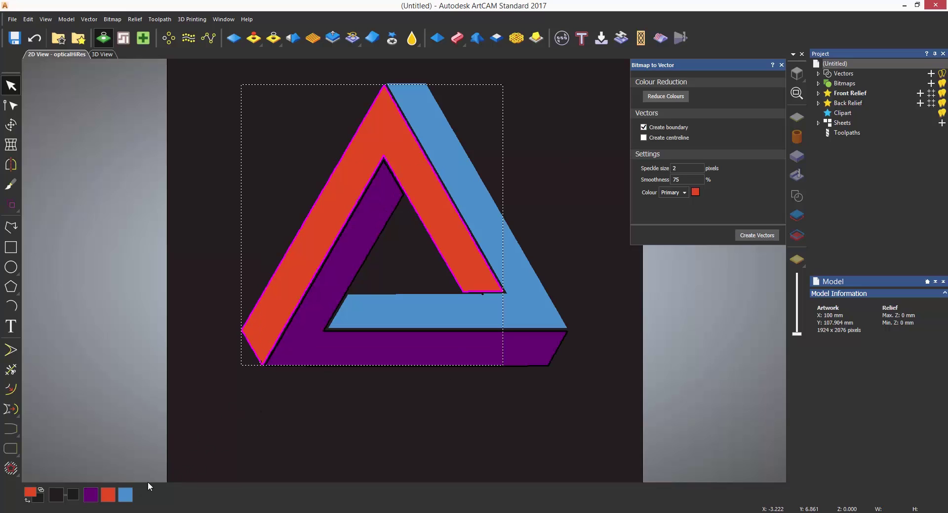
click(125, 495)
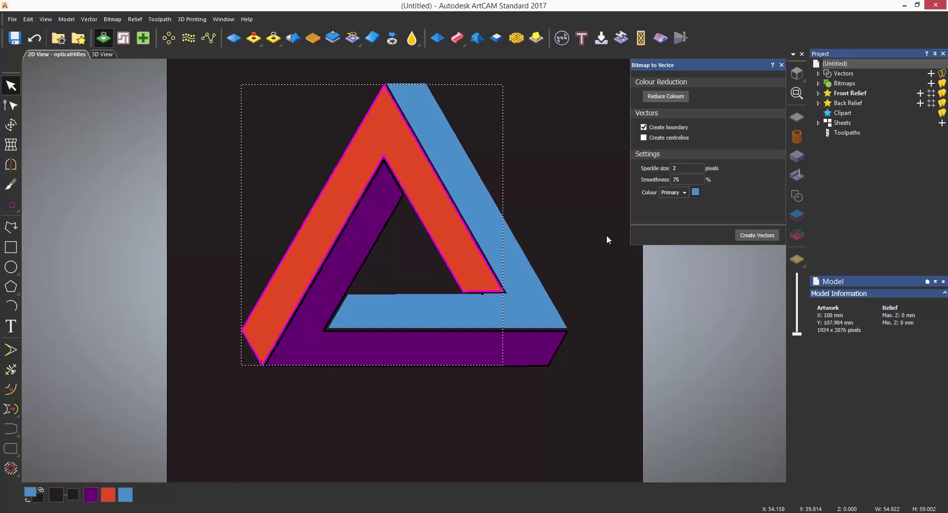